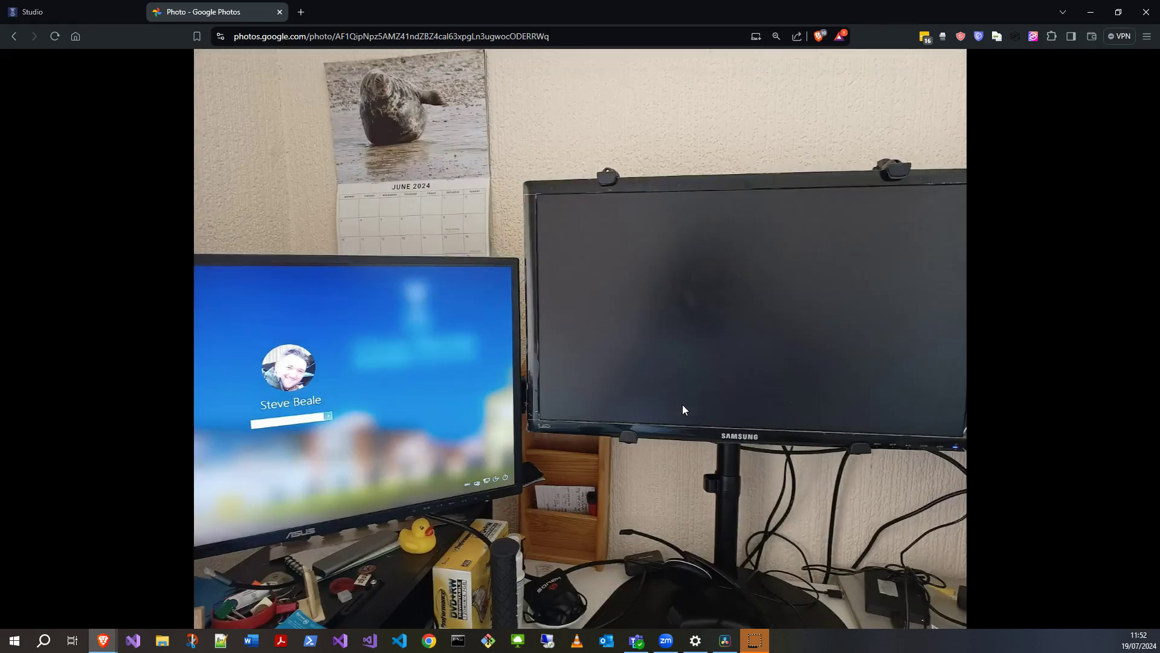
# Switch to the Windows Display settings page listing three monitors, display 1 selected.
pyautogui.hotkey('alt', 'Tab')
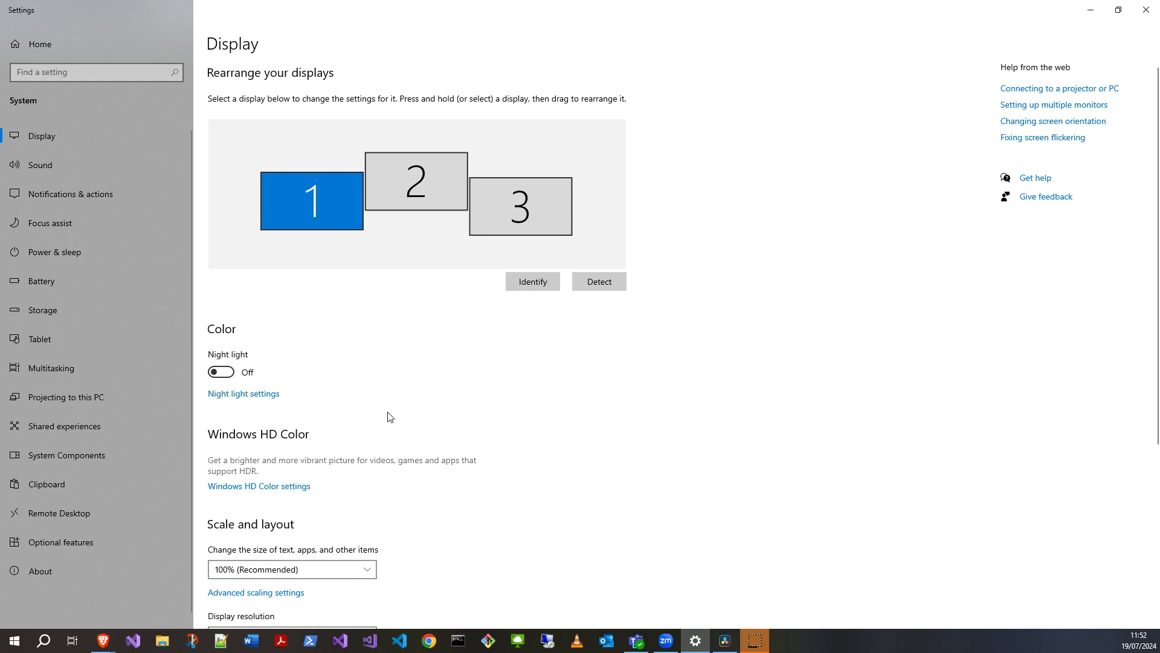
# Toggle between the desk photo and Display settings, ending on the blank-monitor photo.
pyautogui.hotkey('alt', 'Tab')
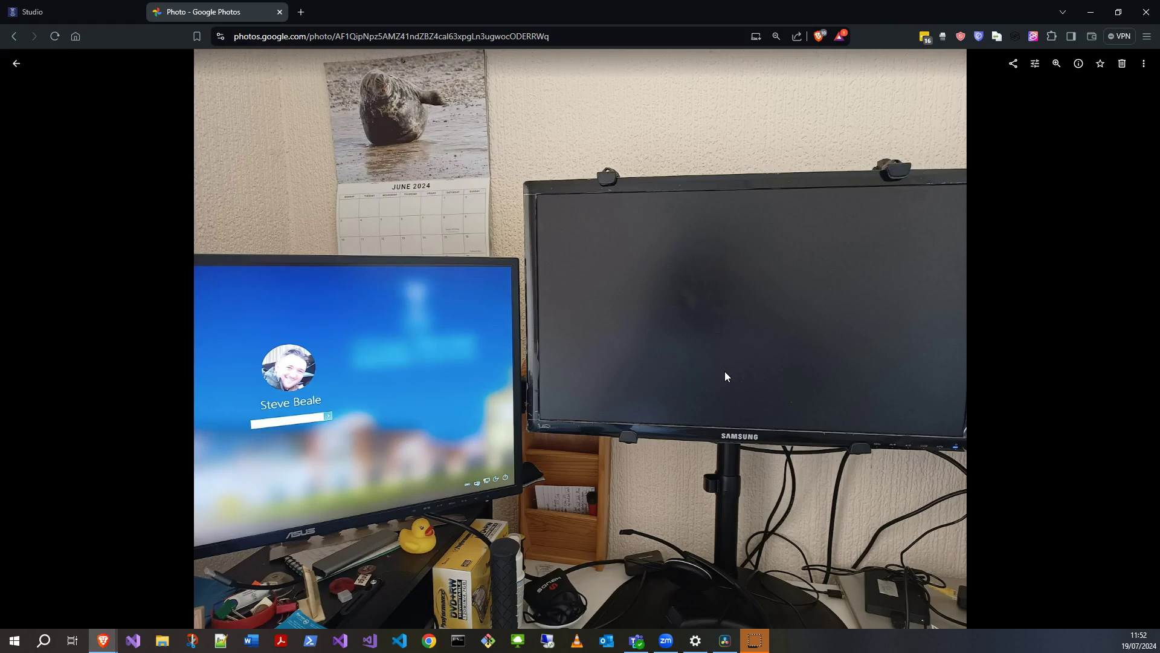
pyautogui.hotkey('alt', 'Tab')
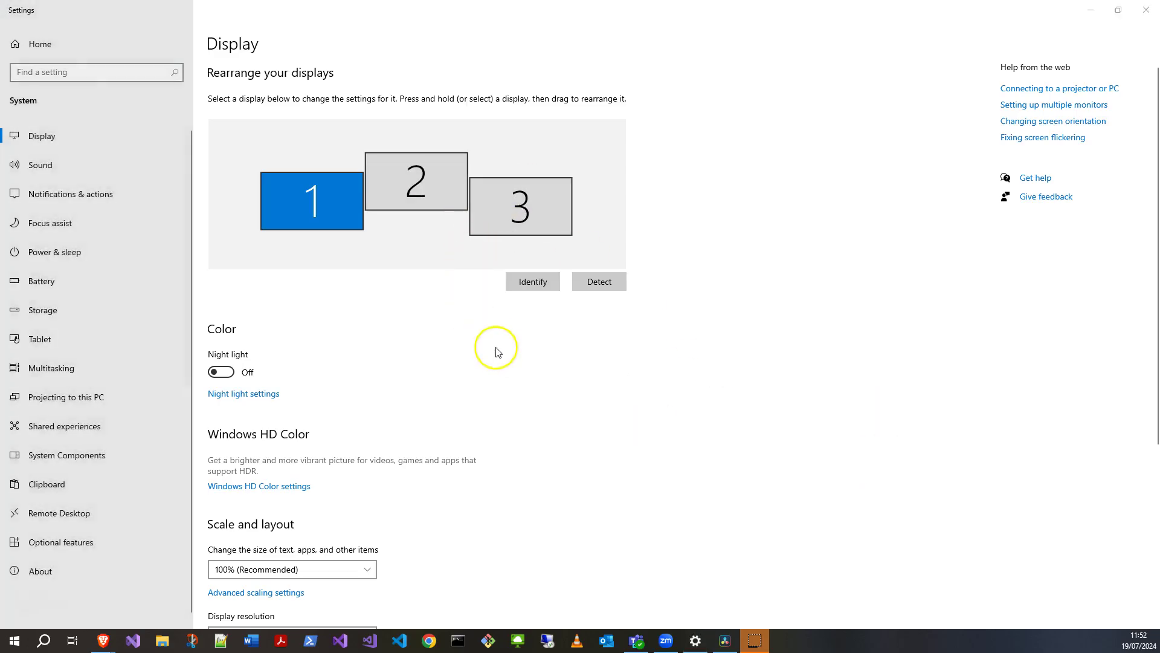
pyautogui.hotkey('alt', 'Tab')
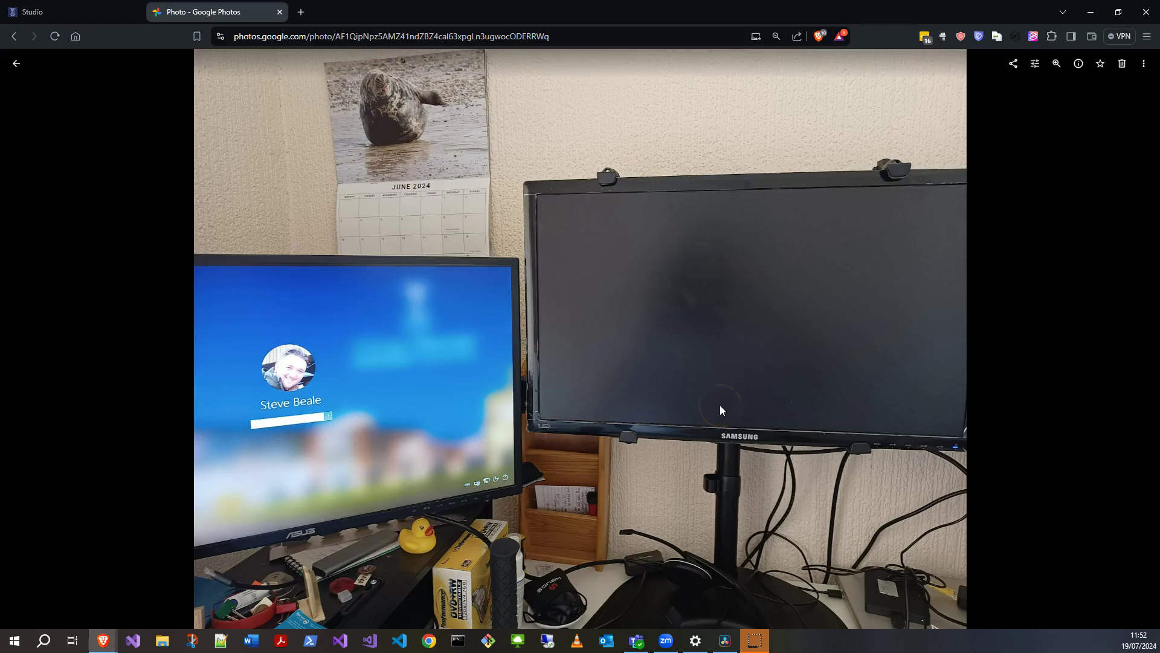